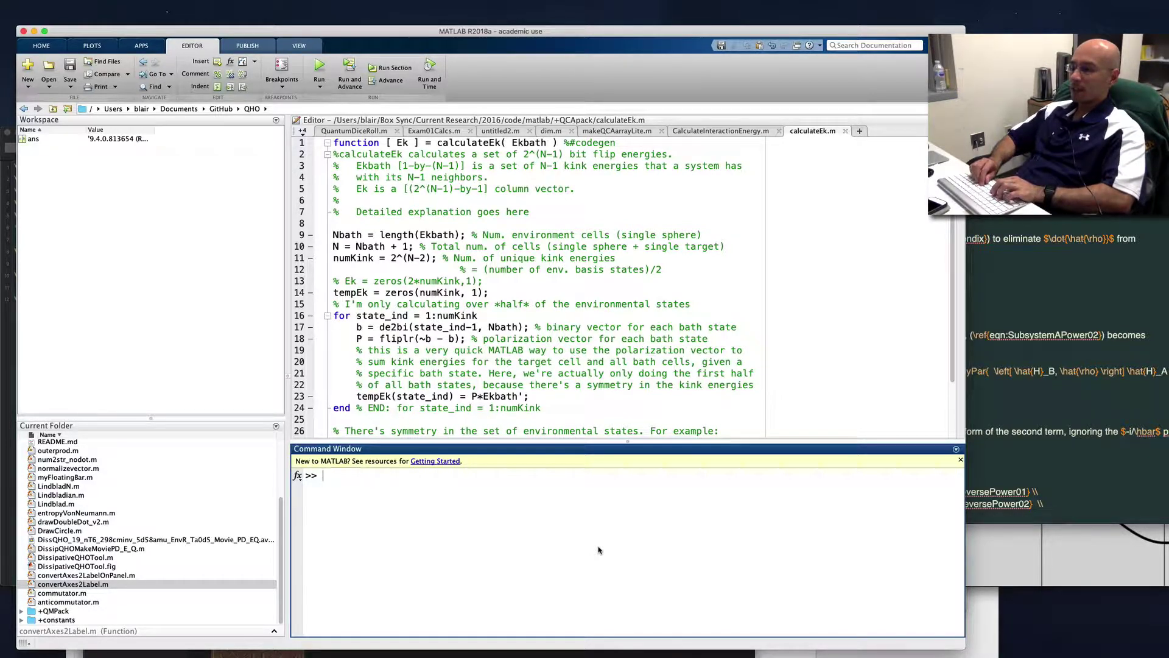
- List the folder's .fig files and launch DissipativeQHOTool from the command prompt
{"action": "type", "text": "*.fig"}
{"action": "key", "text": "Return"}
{"action": "type", "text": "ls *.fig"}
{"action": "key", "text": "Return"}
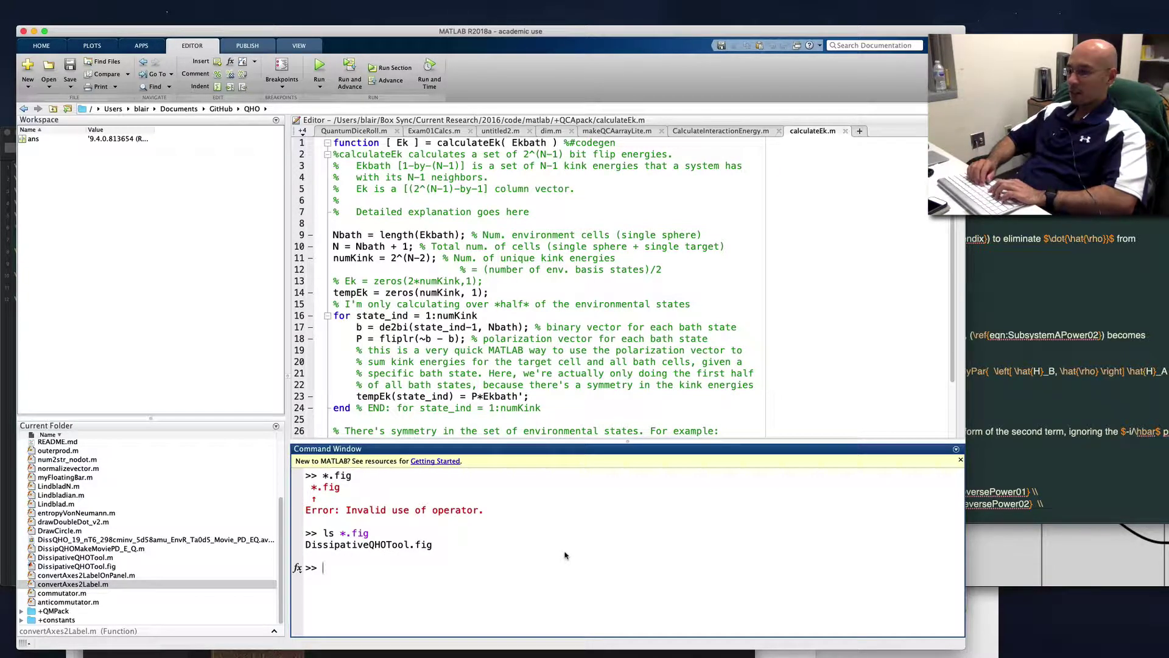
{"action": "type", "text": "DissipativeQHOTool"}
{"action": "key", "text": "Return"}
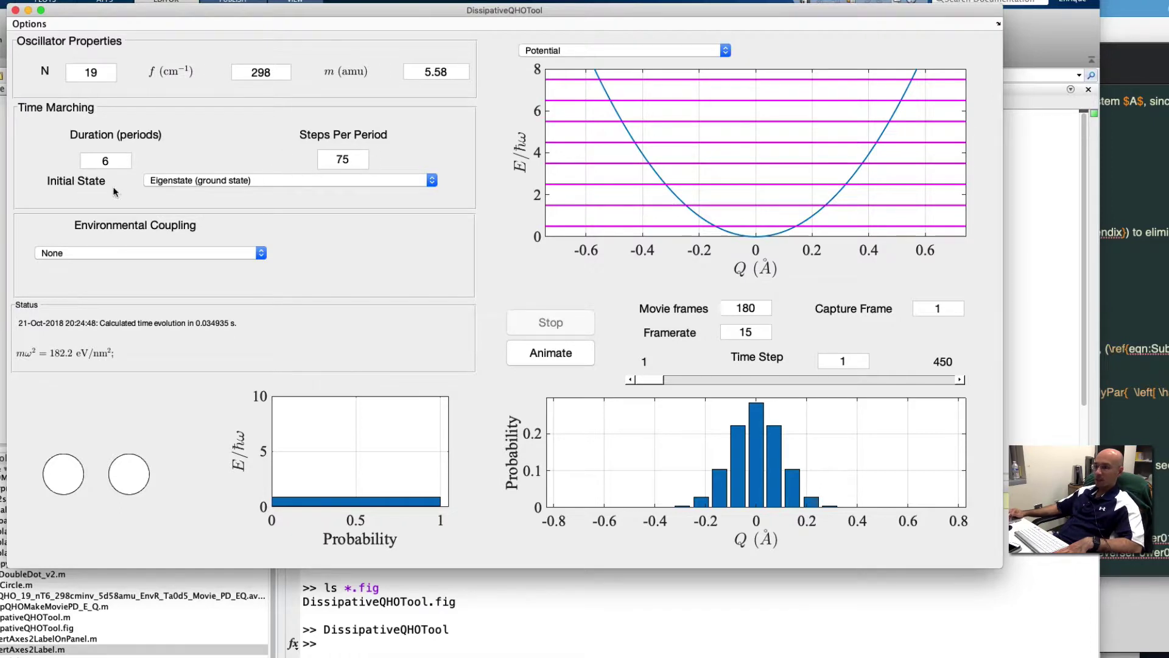
- Review the available initial states and environmental coupling types, keeping Eigenstate (ground state) and None
{"action": "left_click", "coordinate": [336, 180]}
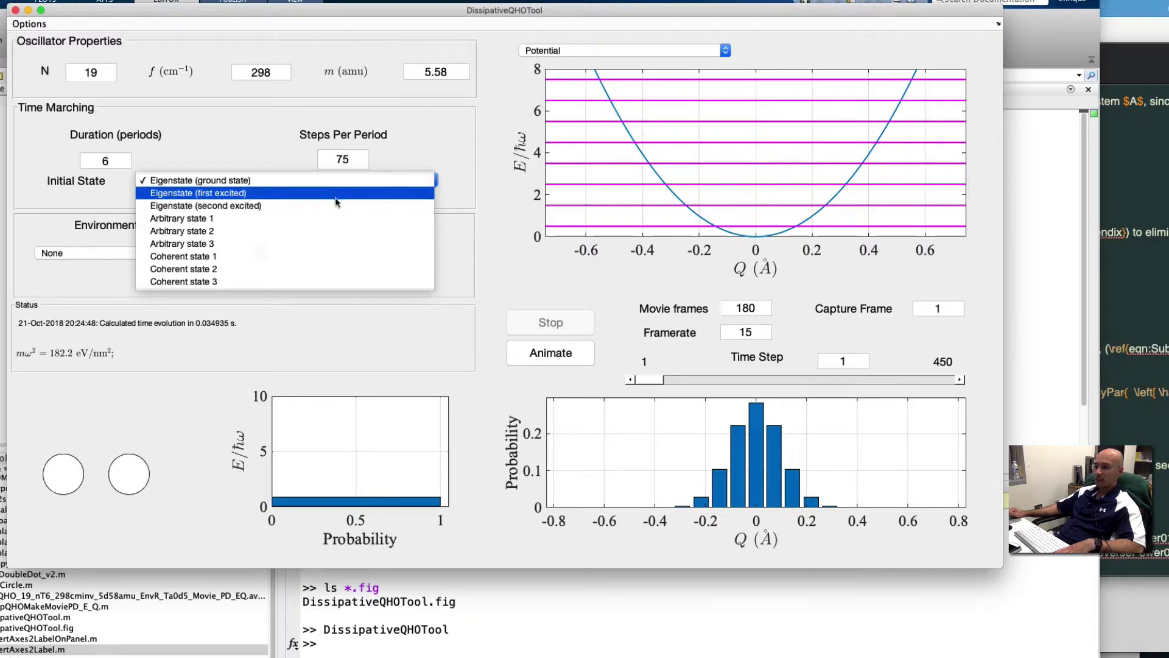
{"action": "left_click", "coordinate": [271, 126]}
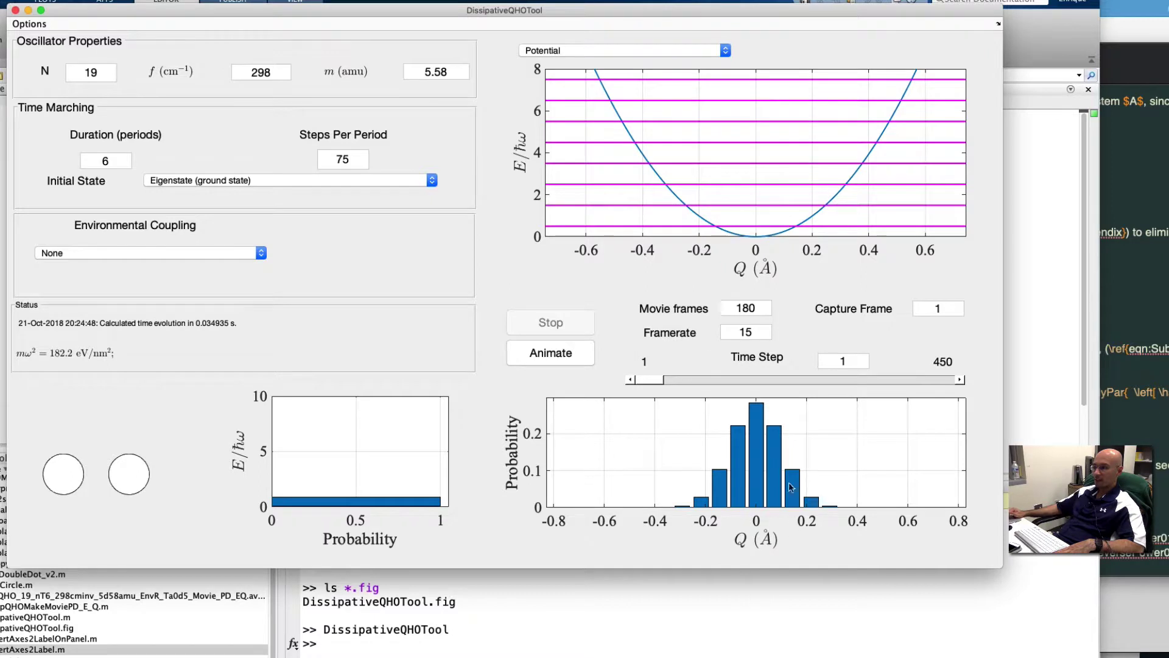
{"action": "left_click", "coordinate": [173, 254]}
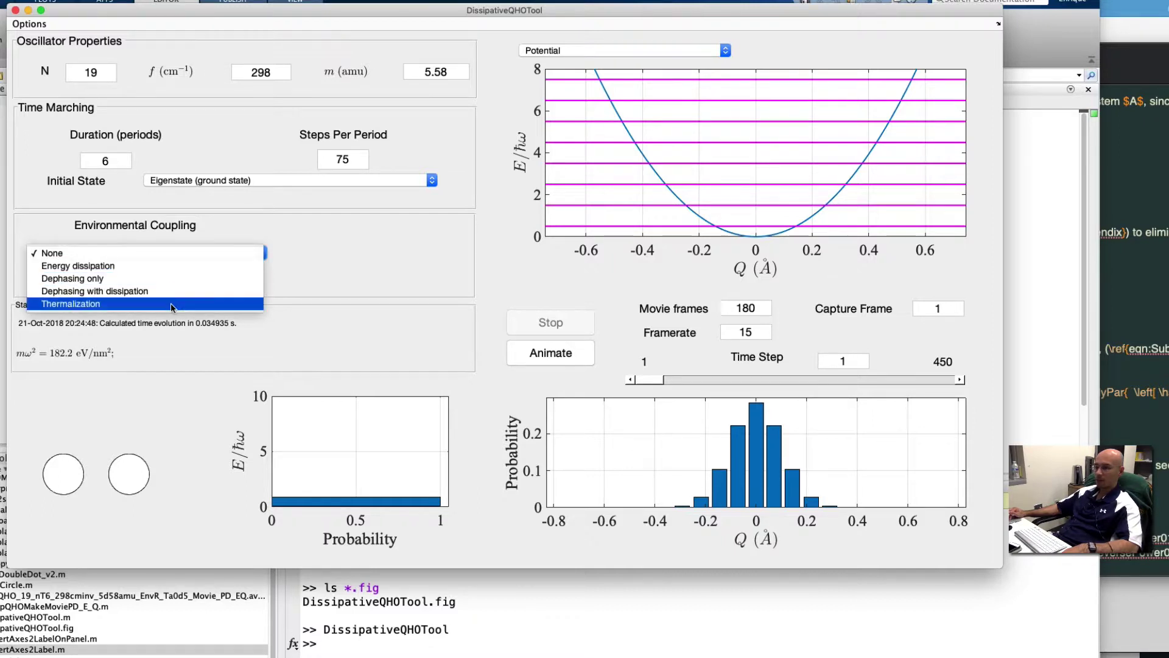
{"action": "left_click", "coordinate": [102, 259]}
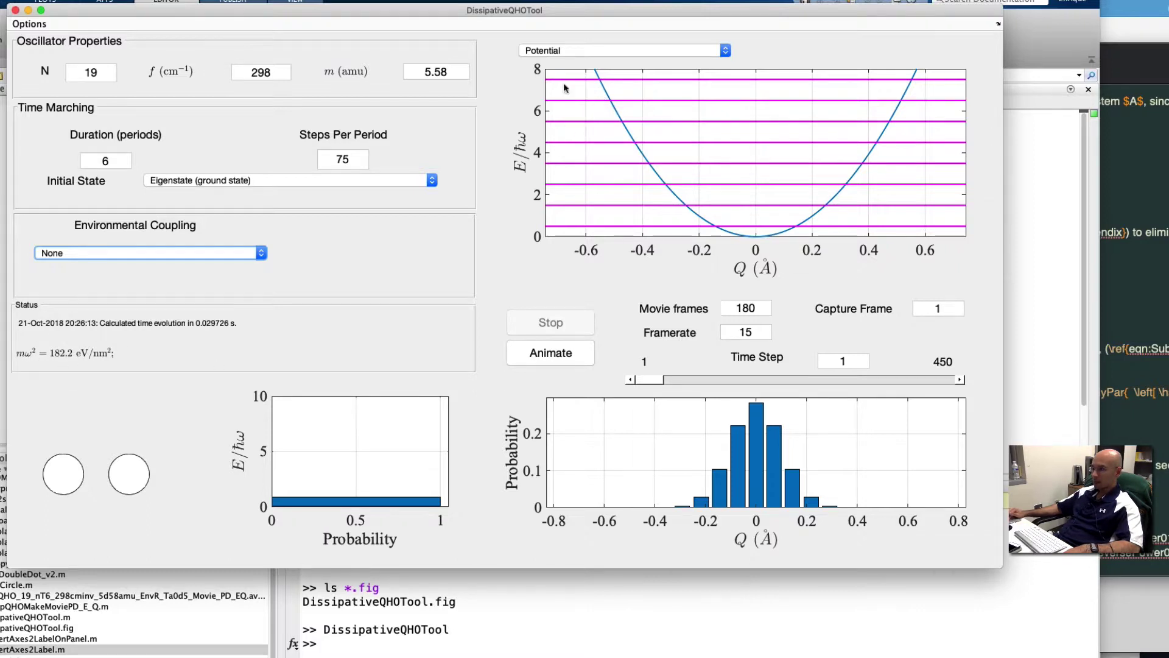
- Review the available plot types and display the Position (time-evolution) and Entropy plots in turn
{"action": "left_click", "coordinate": [728, 52]}
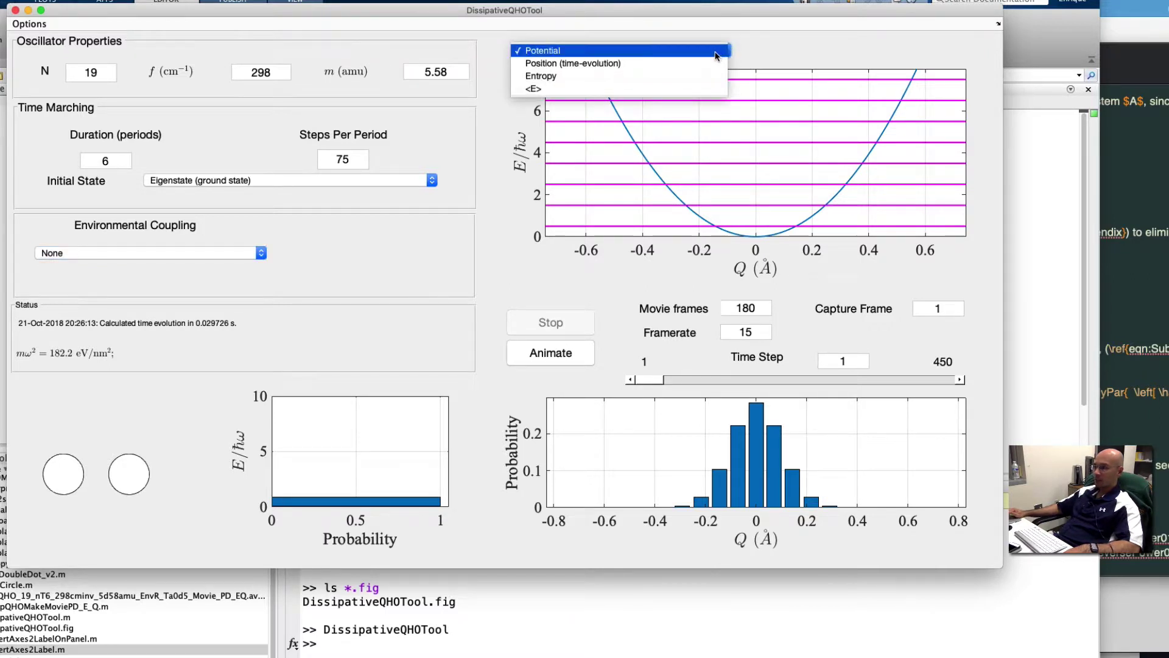
{"action": "left_click", "coordinate": [716, 56]}
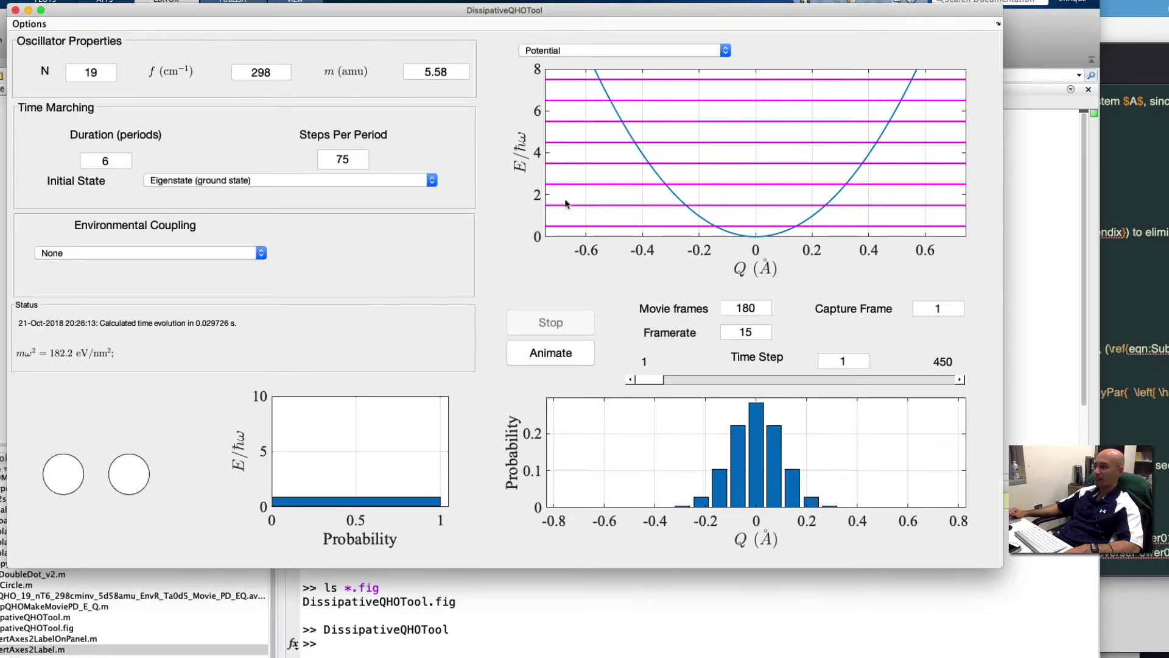
{"action": "left_click", "coordinate": [718, 52]}
{"action": "left_click", "coordinate": [719, 65]}
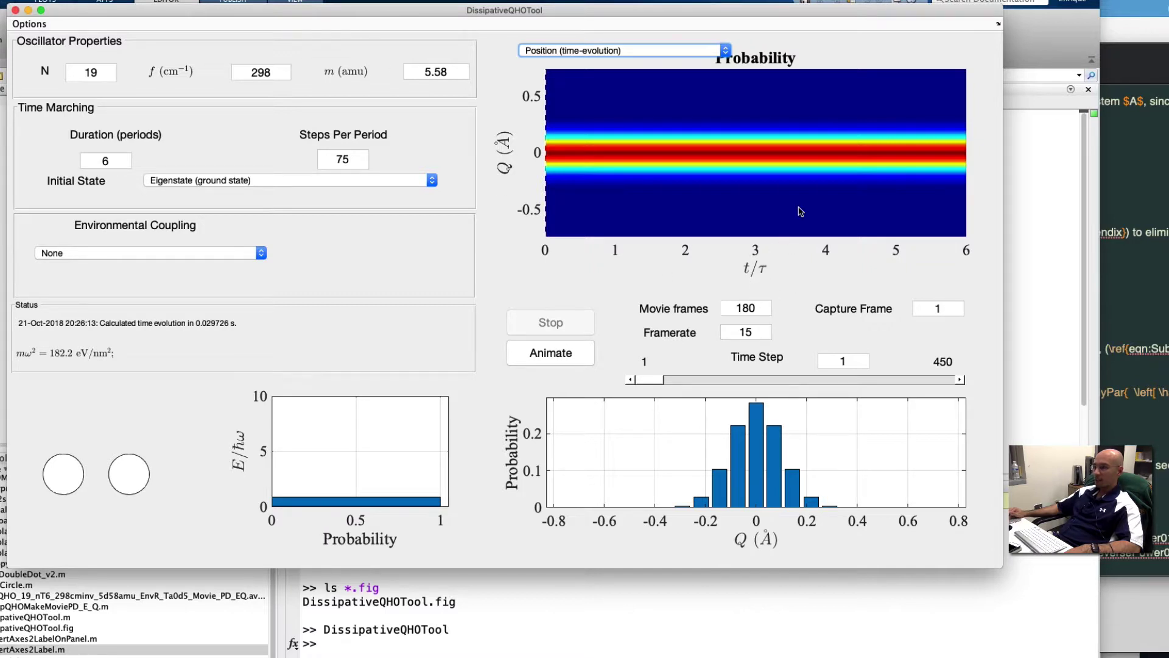
{"action": "left_click", "coordinate": [725, 51]}
{"action": "left_click", "coordinate": [717, 64]}
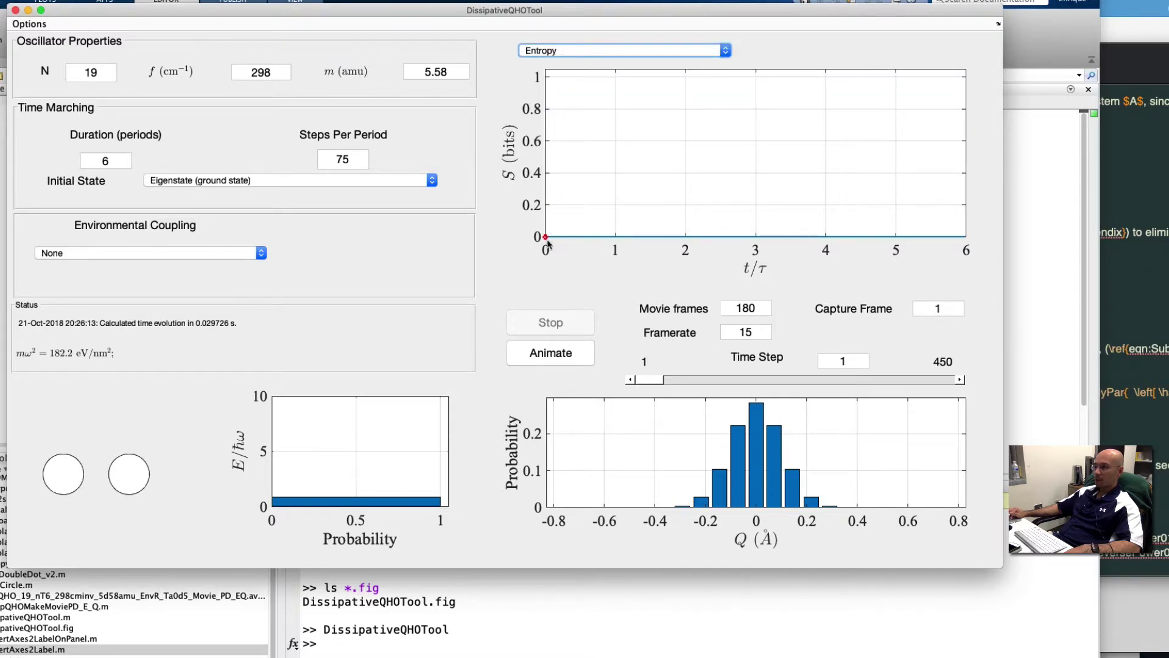
- Plot the energy expectation value <E> and animate the time evolution of the ground state
{"action": "left_click", "coordinate": [721, 52]}
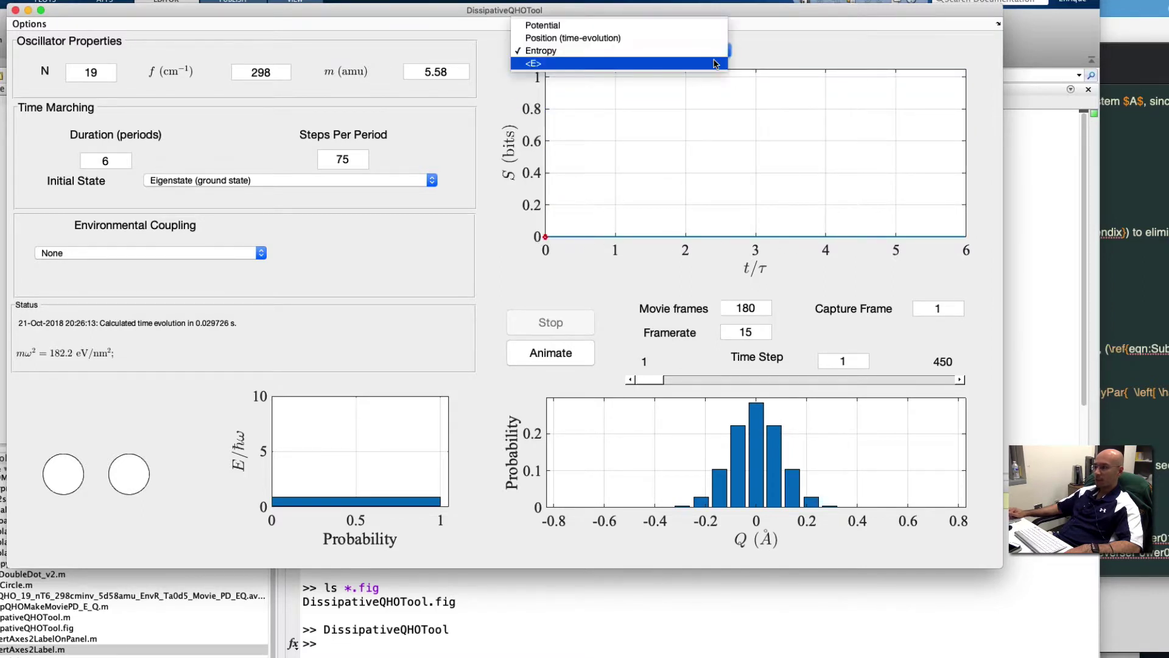
{"action": "left_click", "coordinate": [718, 63]}
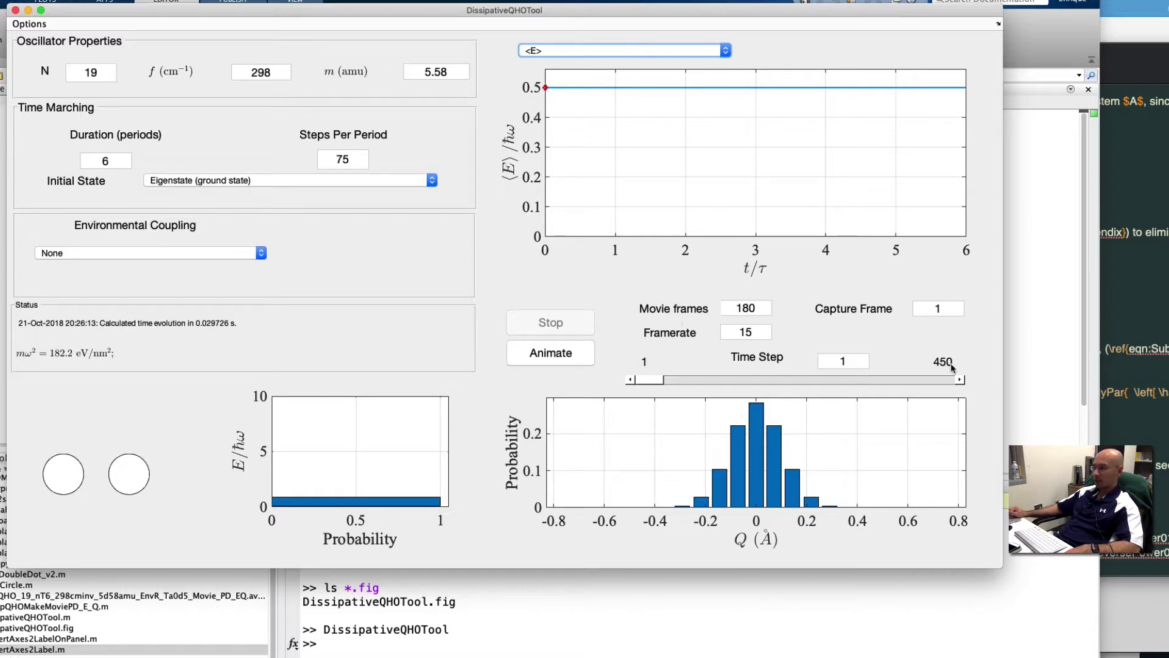
{"action": "left_click", "coordinate": [545, 354]}
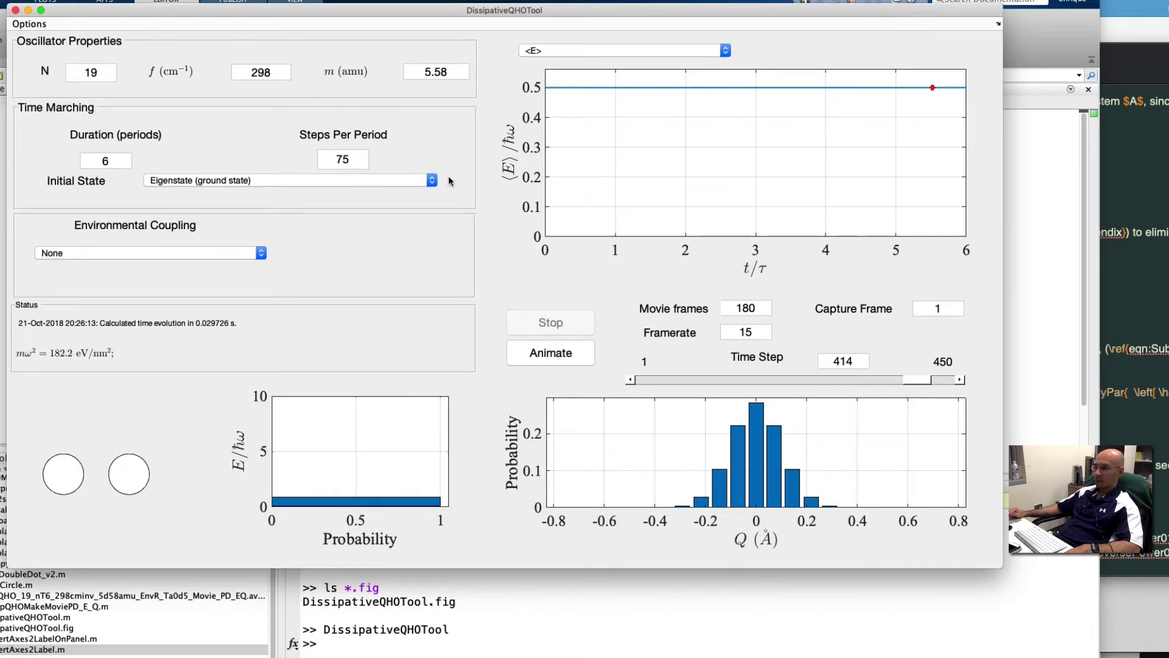
- Set the initial state to Coherent state 1 and animate its time evolution without environmental coupling
{"action": "left_click", "coordinate": [432, 180]}
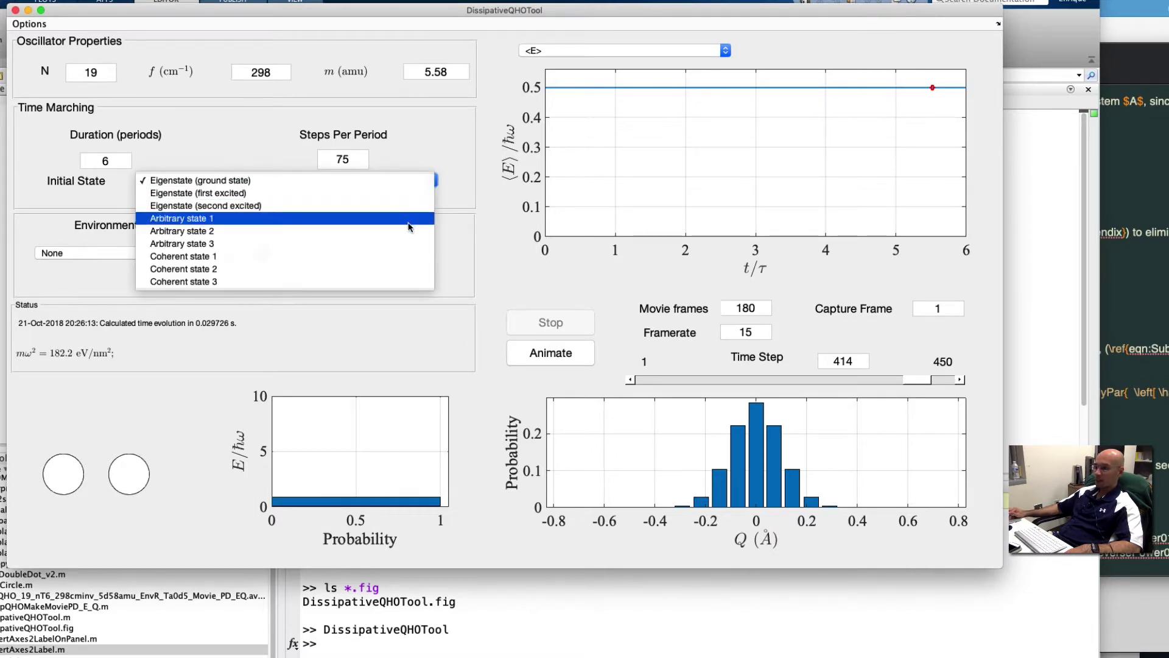
{"action": "left_click", "coordinate": [402, 256]}
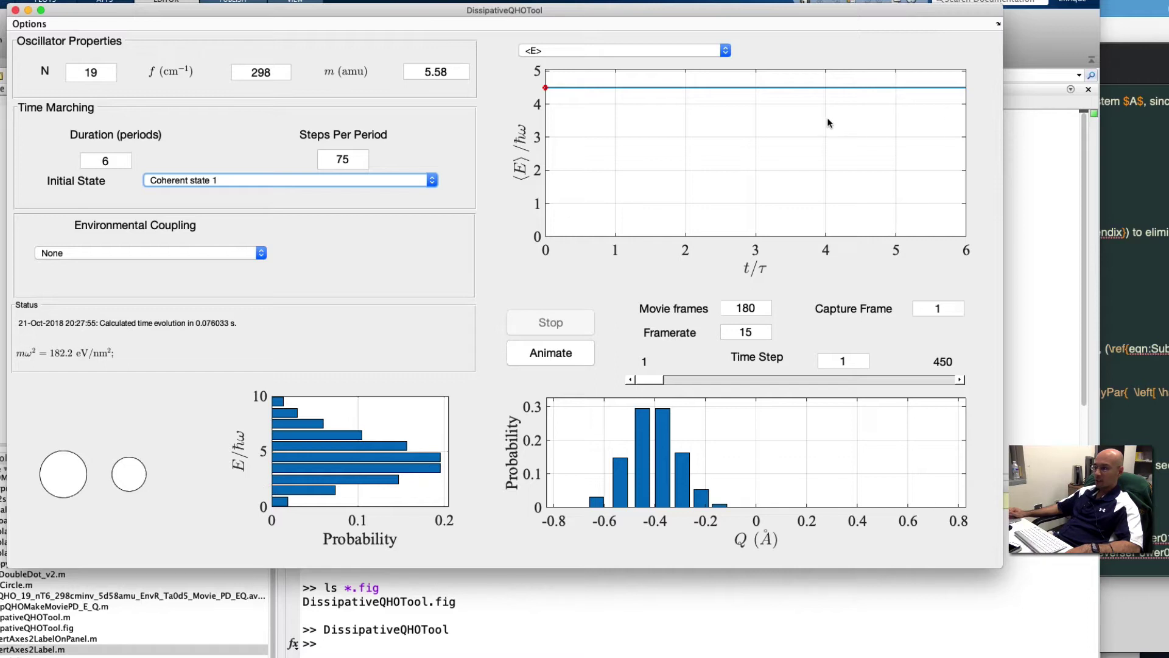
{"action": "left_click", "coordinate": [550, 354]}
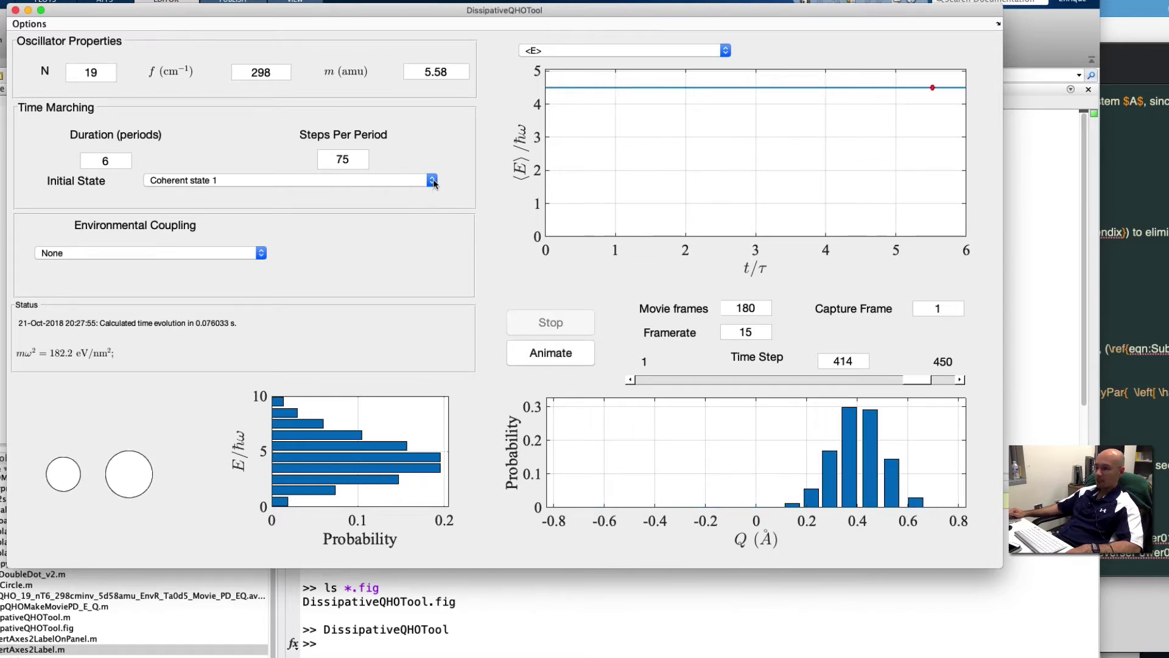
{"action": "left_click", "coordinate": [432, 180]}
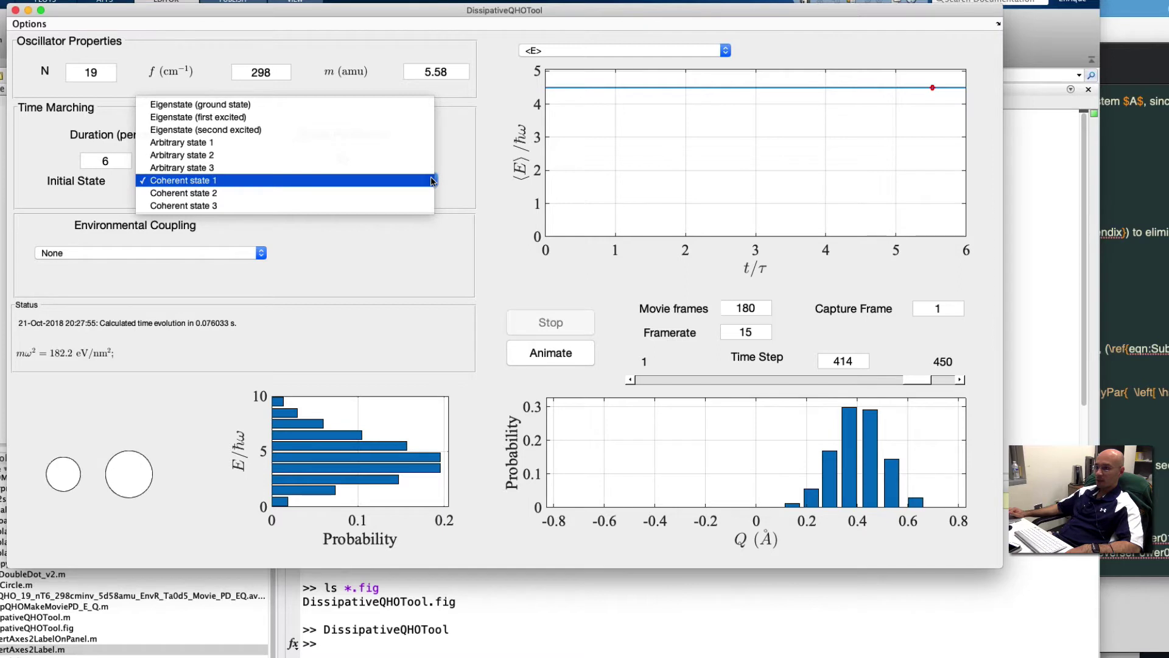
{"action": "left_click", "coordinate": [431, 180]}
- Set the environmental coupling to Energy dissipation and animate the dissipative evolution
{"action": "left_click", "coordinate": [259, 254]}
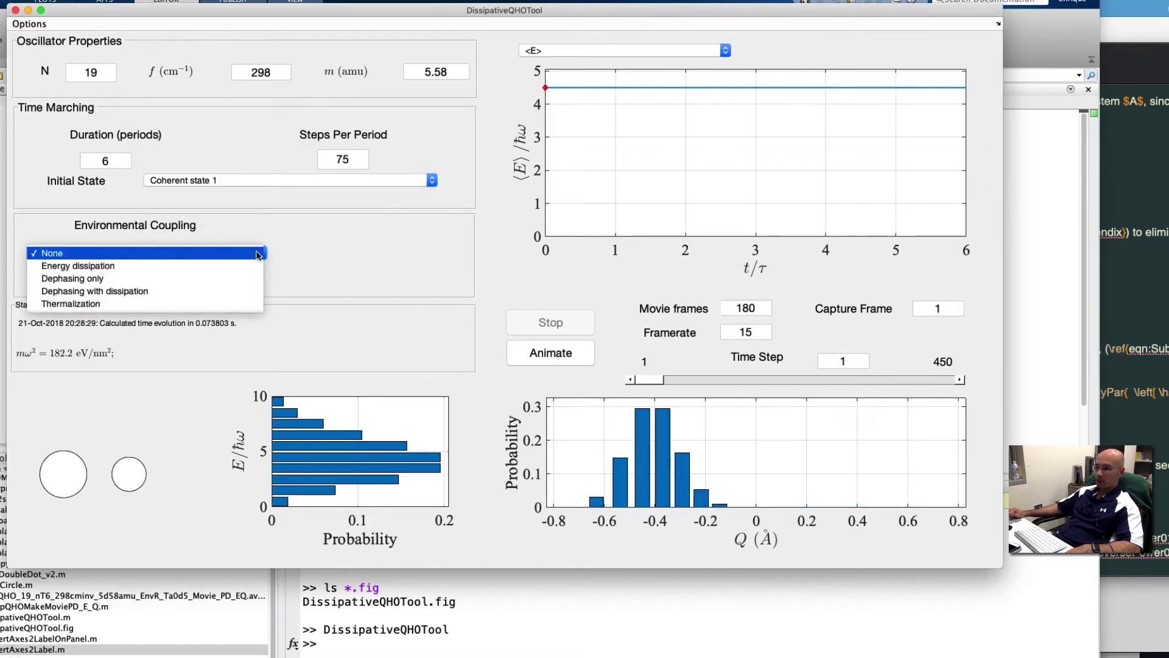
{"action": "left_click", "coordinate": [253, 266]}
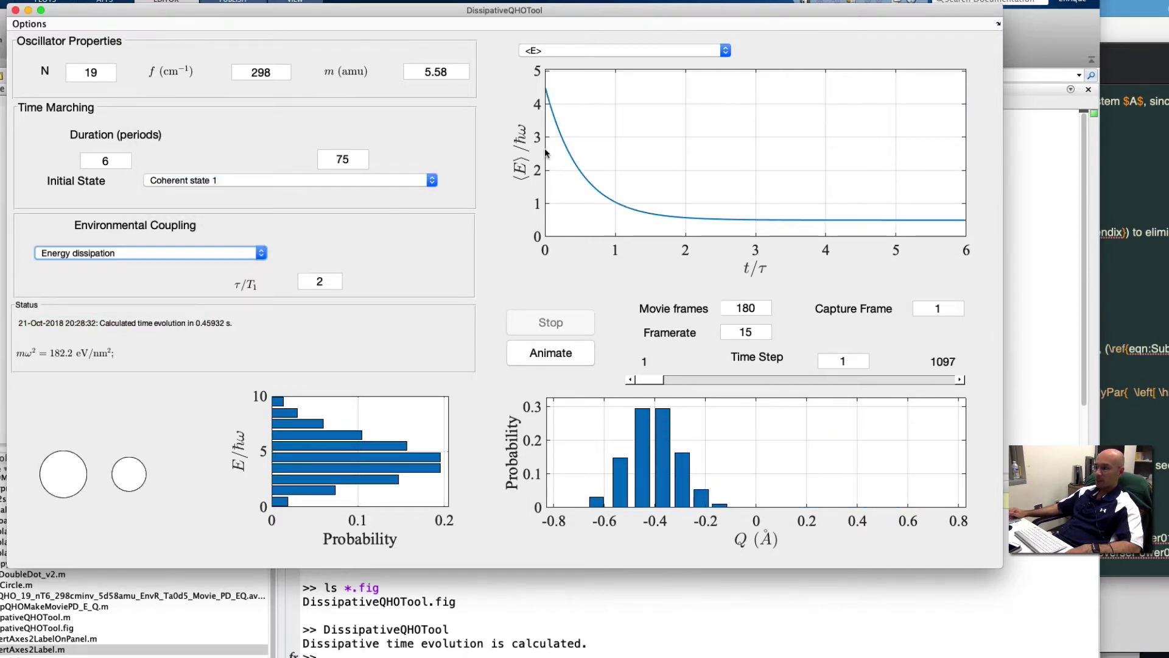
{"action": "left_click", "coordinate": [529, 355]}
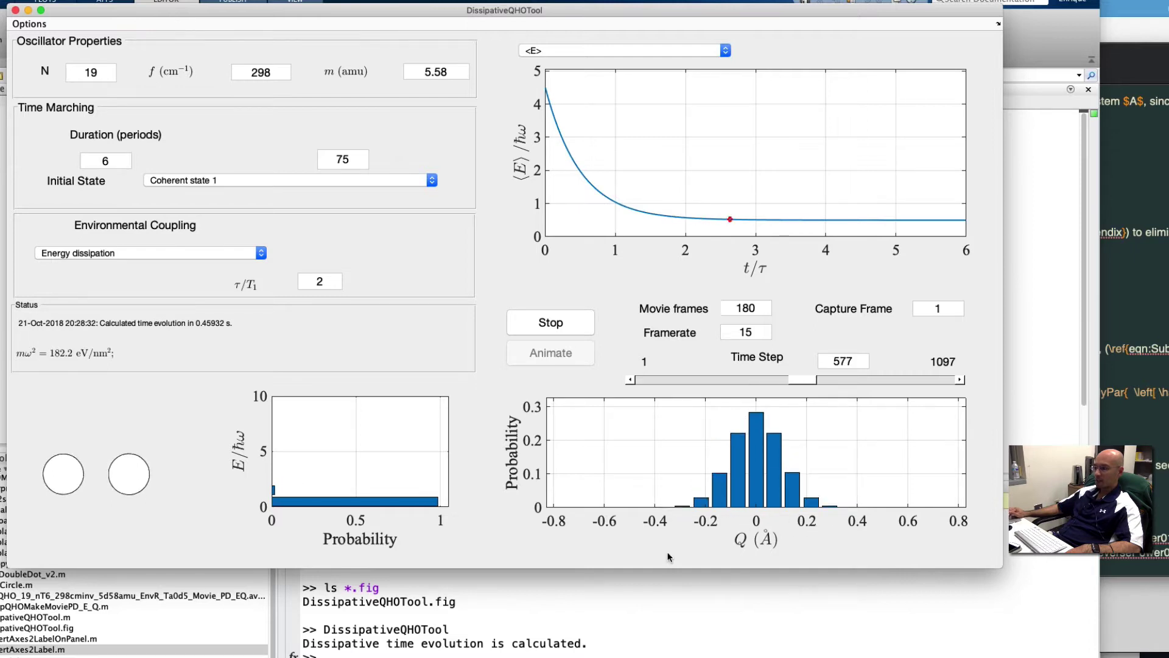
- Display the Position (time-evolution) plot and move the time step back to 13
{"action": "left_click", "coordinate": [691, 51]}
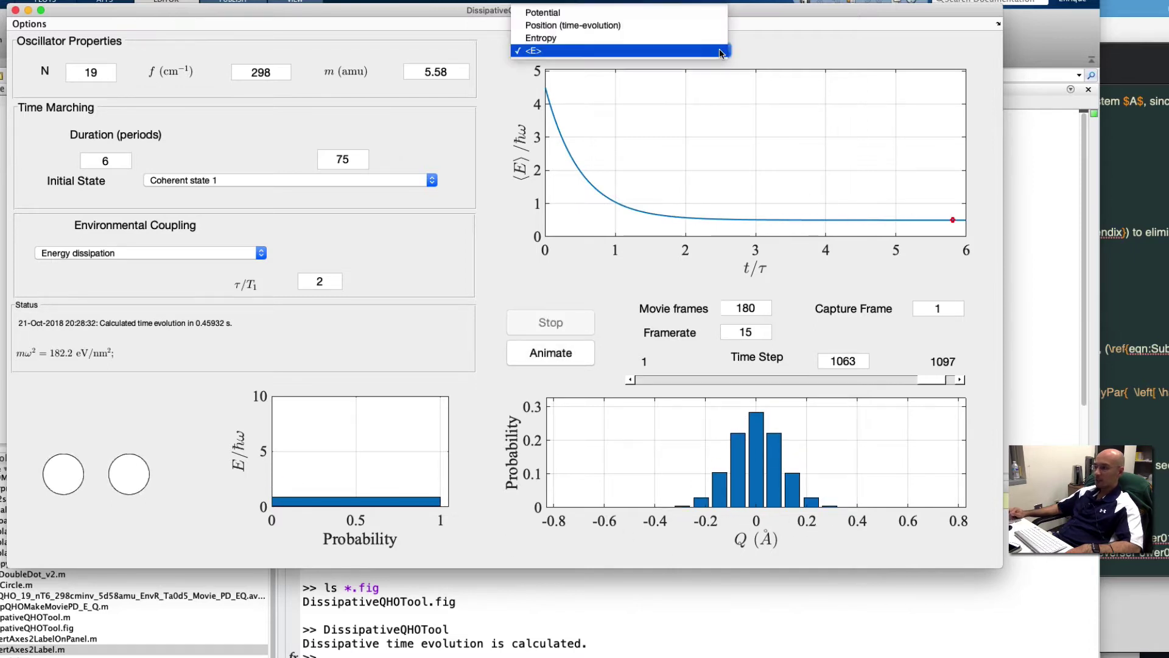
{"action": "left_click", "coordinate": [689, 28]}
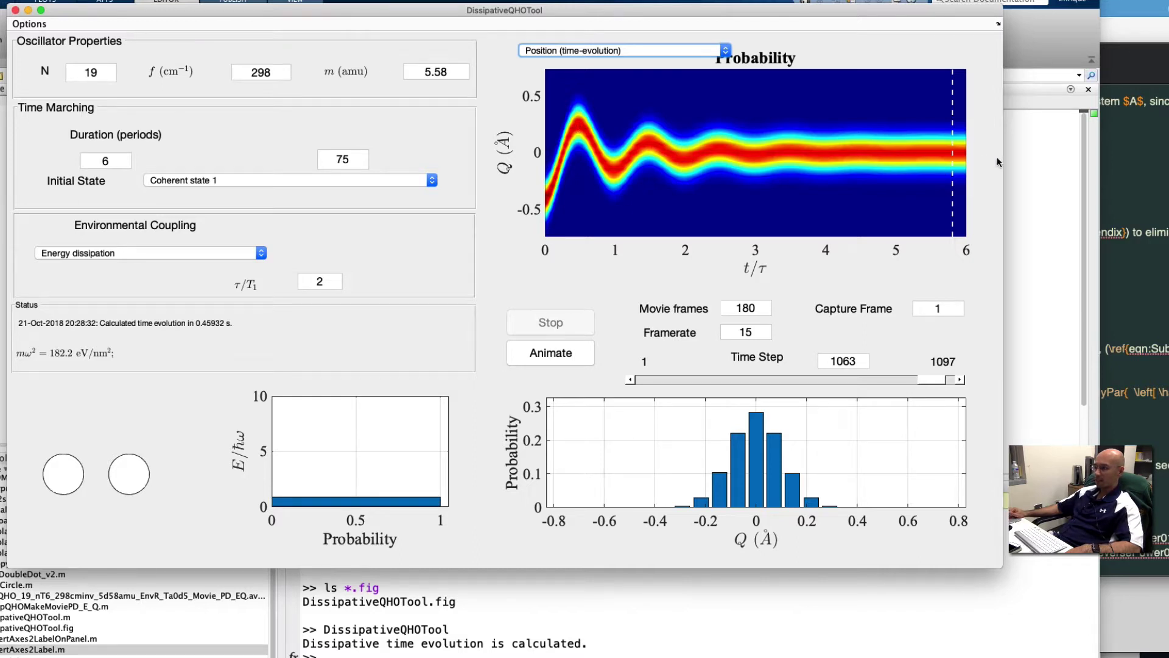
{"action": "left_click_drag", "start_coordinate": [932, 378], "coordinate": [682, 385]}
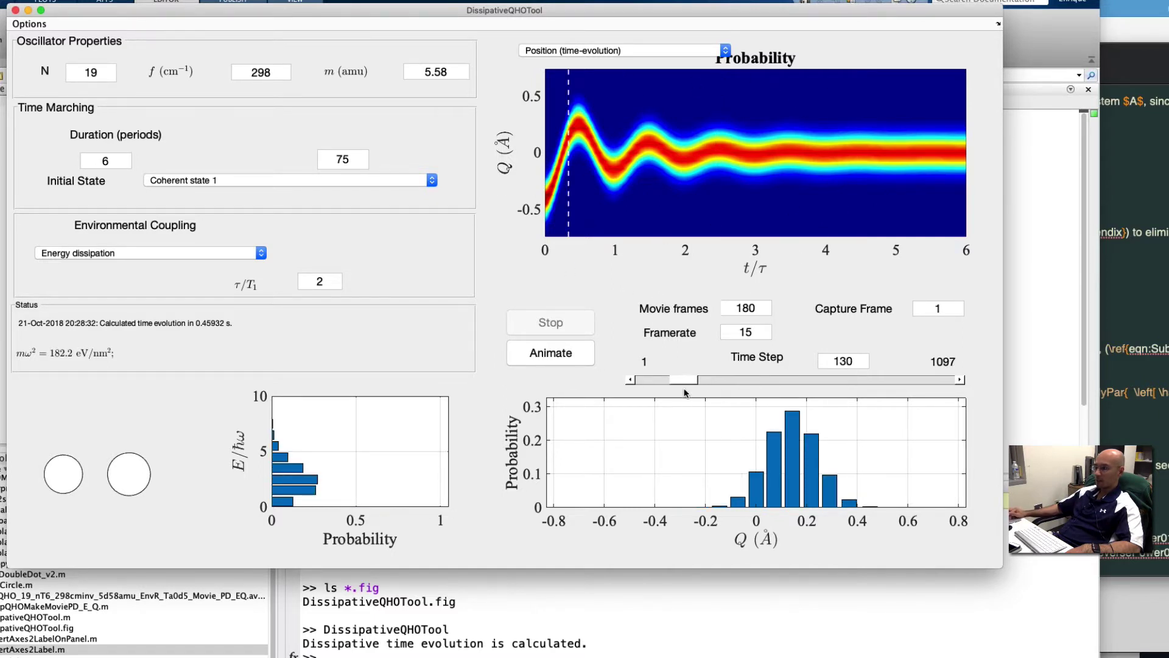
{"action": "left_click_drag", "start_coordinate": [685, 381], "coordinate": [654, 381]}
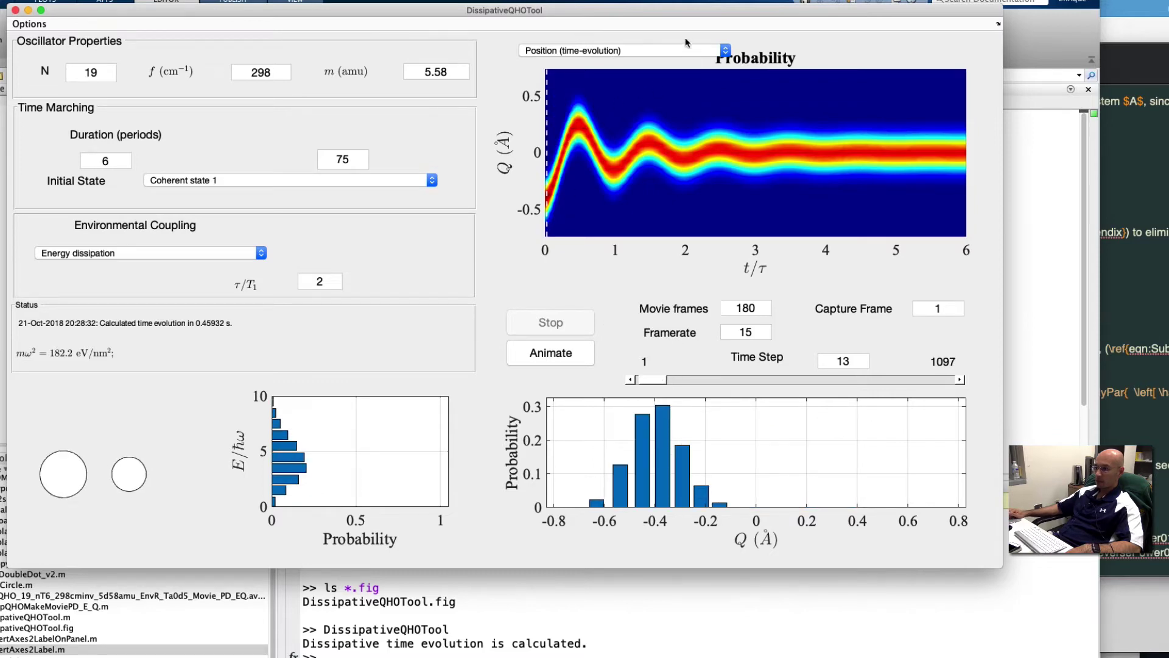
- Enable the advanced menu and generate a multifunction plot of the dissipative evolution
{"action": "left_click", "coordinate": [44, 26]}
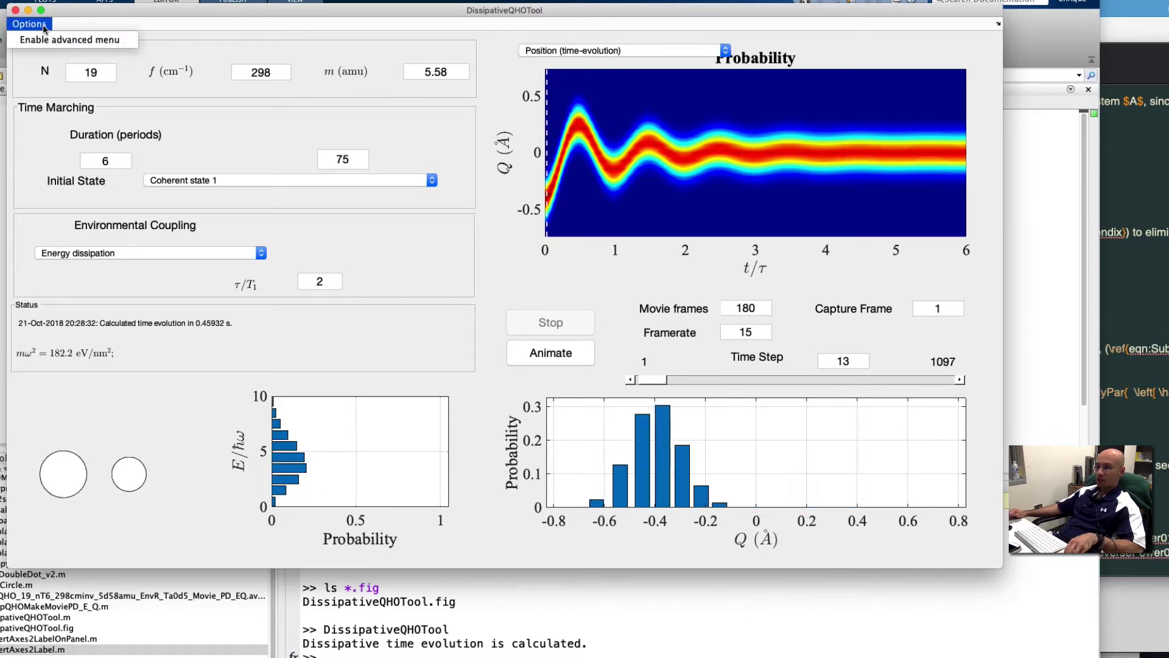
{"action": "left_click", "coordinate": [44, 40]}
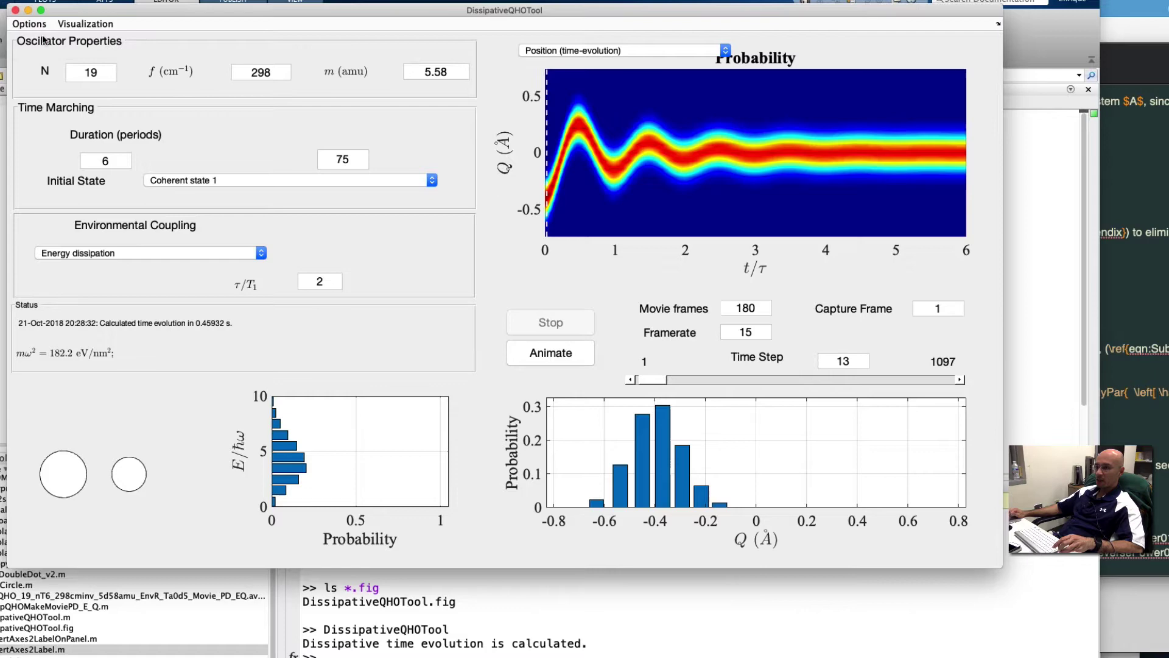
{"action": "left_click", "coordinate": [72, 25]}
{"action": "mouse_move", "coordinate": [82, 85]}
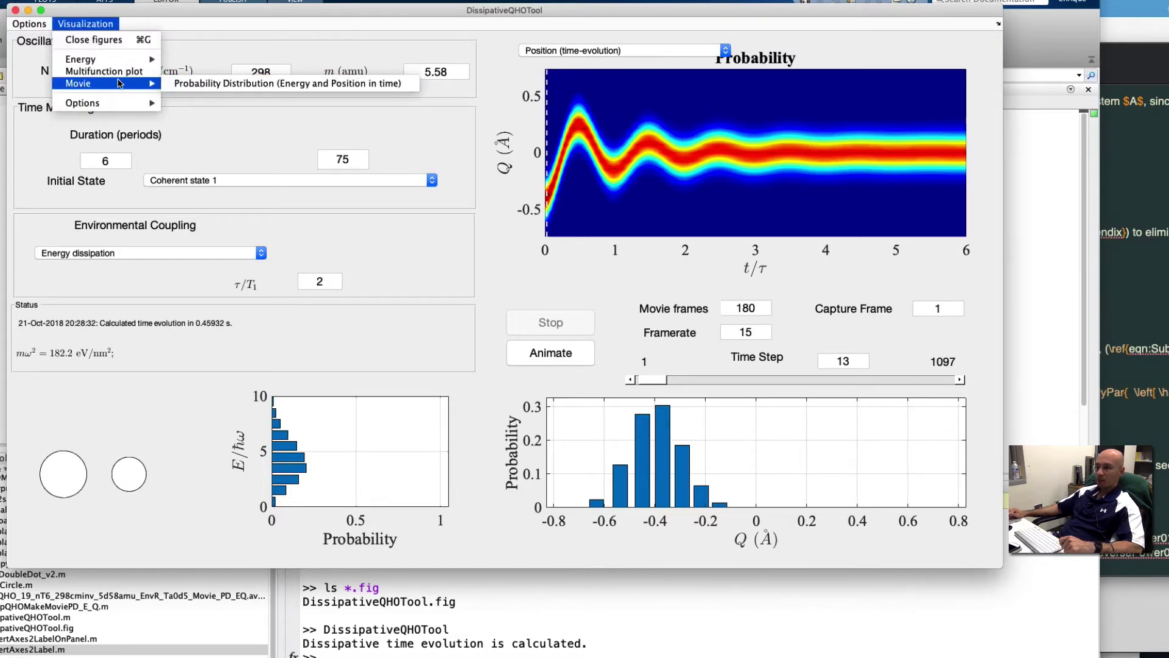
{"action": "mouse_move", "coordinate": [109, 64]}
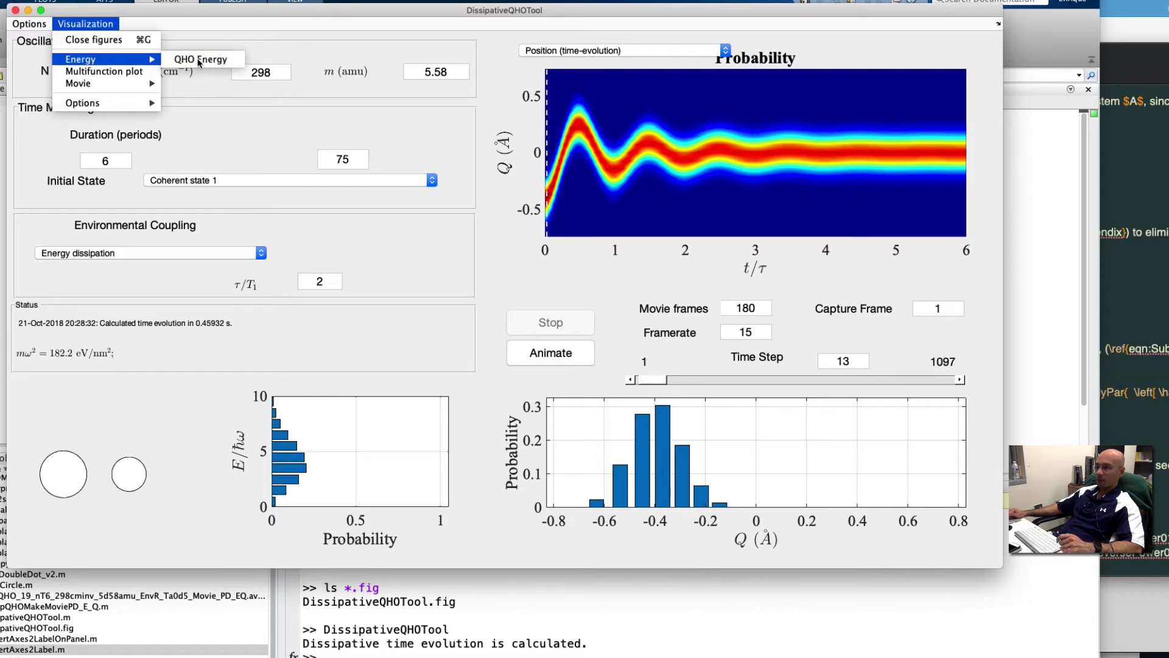
{"action": "left_click", "coordinate": [112, 72]}
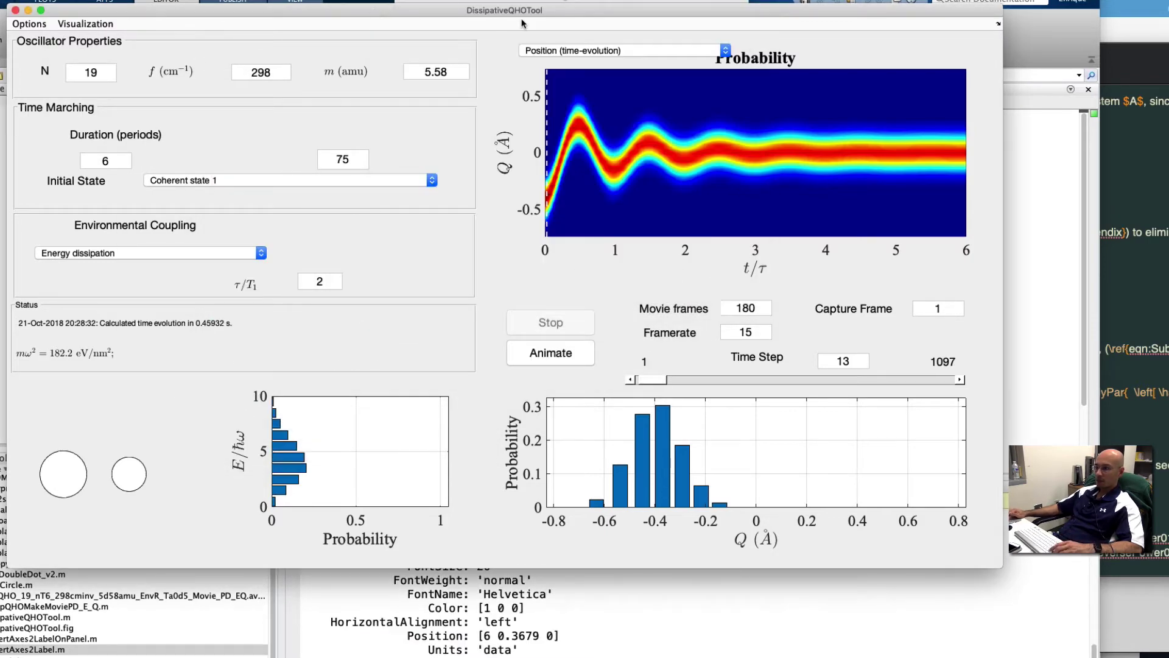
- Generate the multifunction plot once more from the visualization commands
{"action": "left_click", "coordinate": [86, 25]}
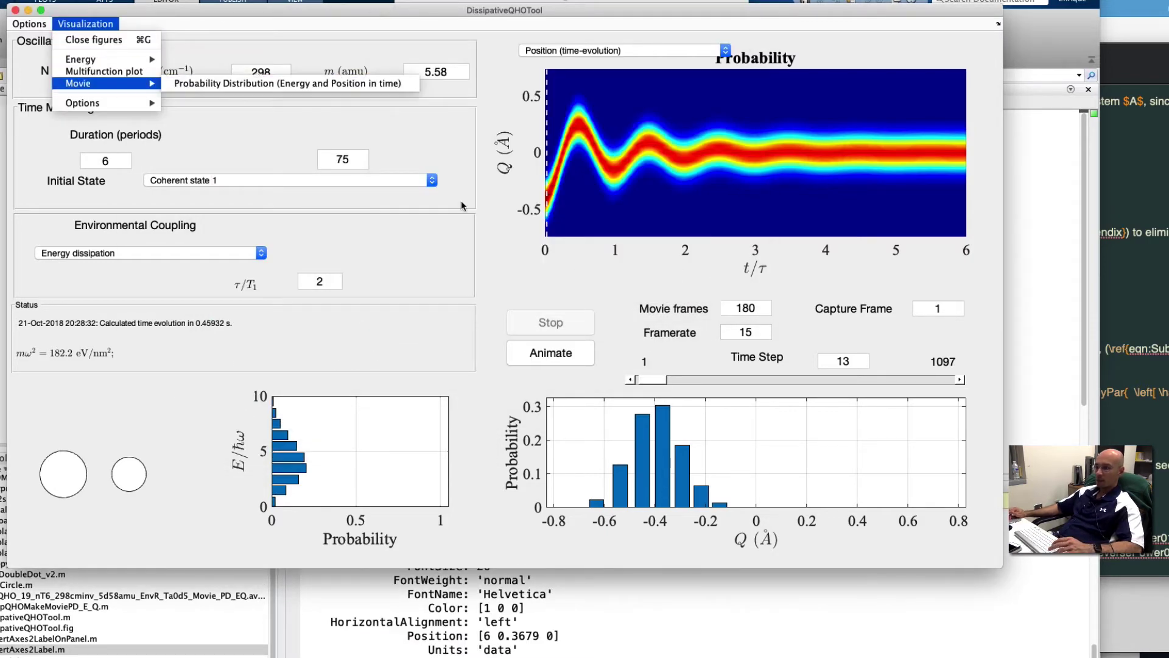
{"action": "left_click", "coordinate": [30, 24]}
{"action": "mouse_move", "coordinate": [86, 25]}
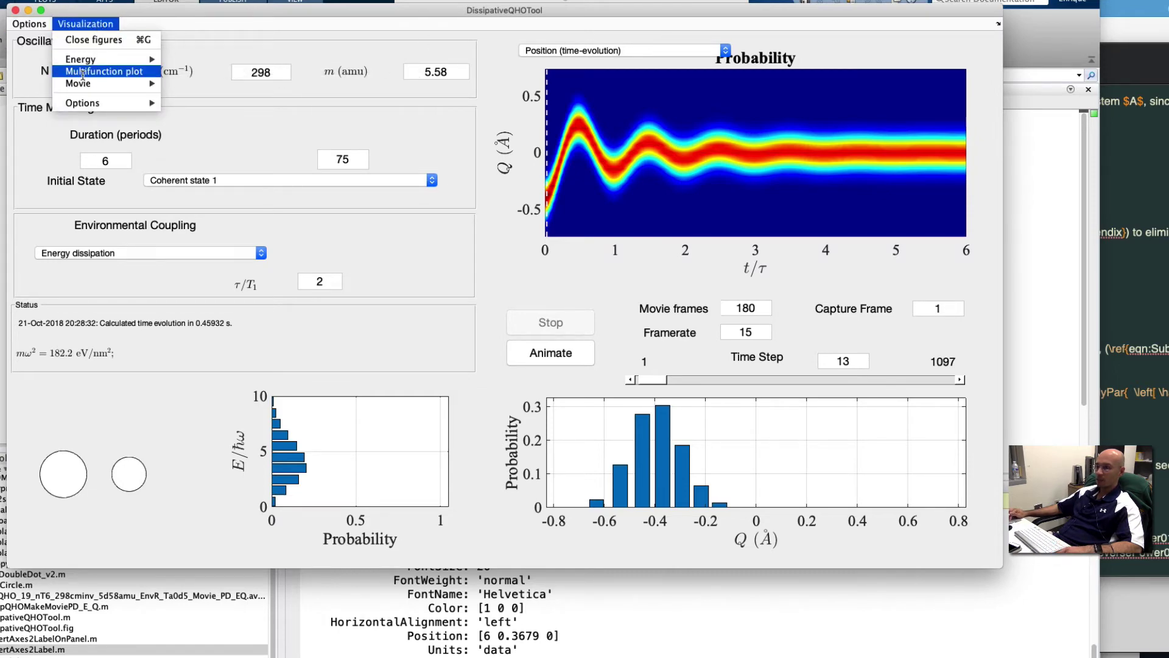
{"action": "left_click", "coordinate": [107, 71]}
- Try to enable the visualization option for reusing figures
{"action": "left_click", "coordinate": [99, 25]}
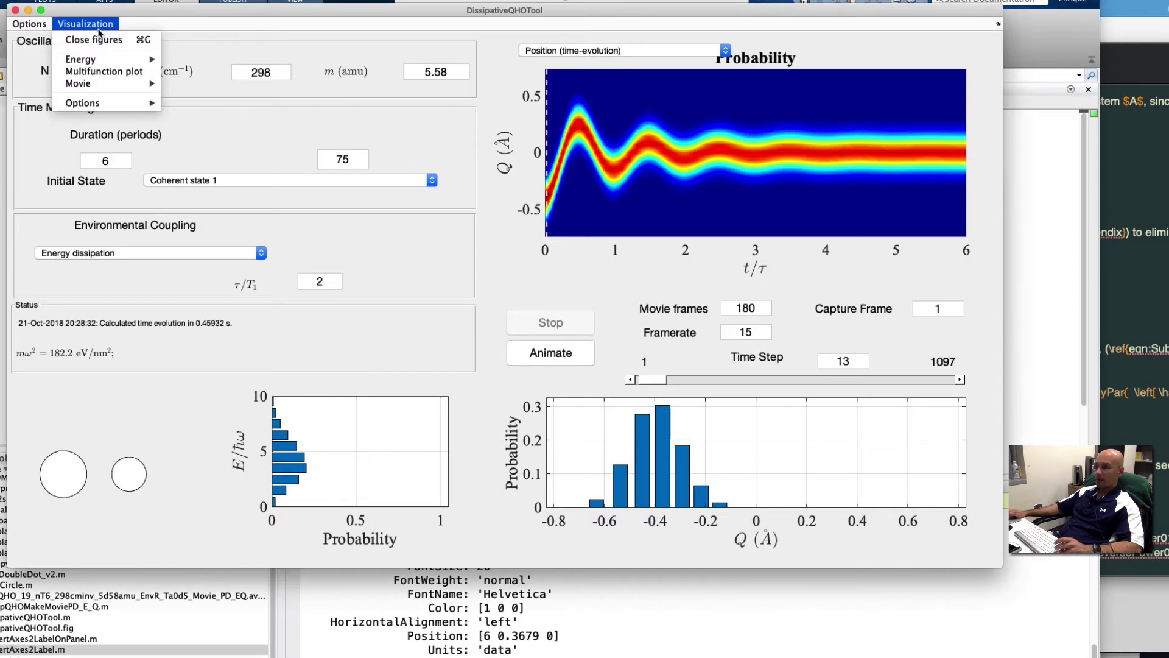
{"action": "mouse_move", "coordinate": [100, 83]}
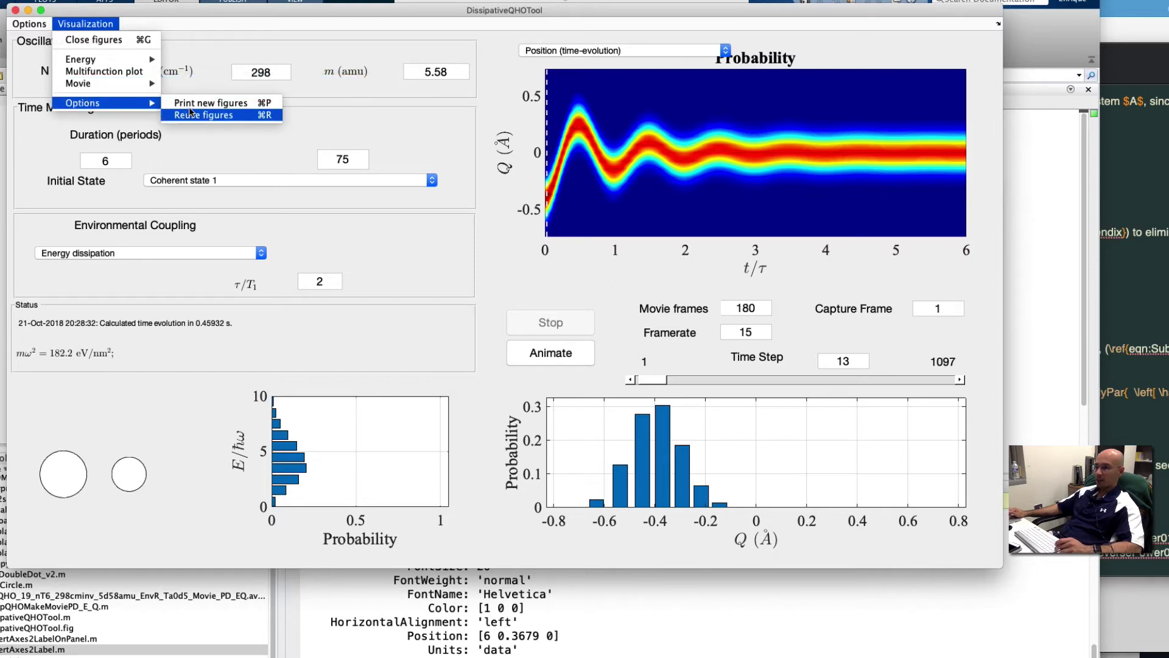
{"action": "left_click", "coordinate": [191, 117]}
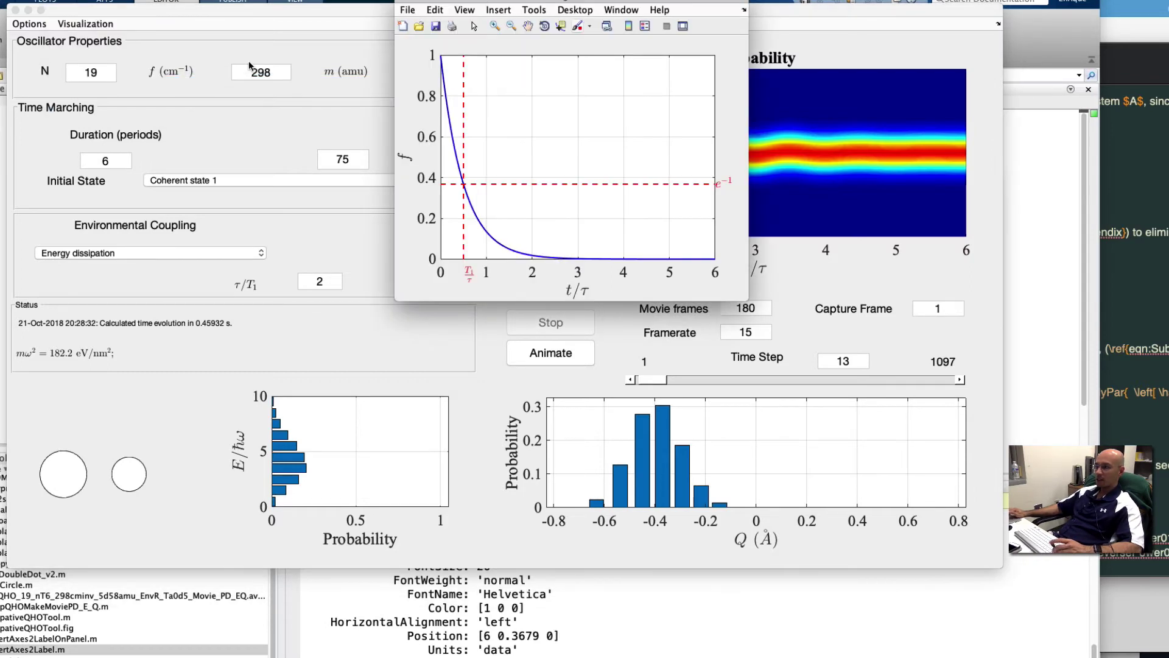
{"action": "left_click", "coordinate": [98, 25]}
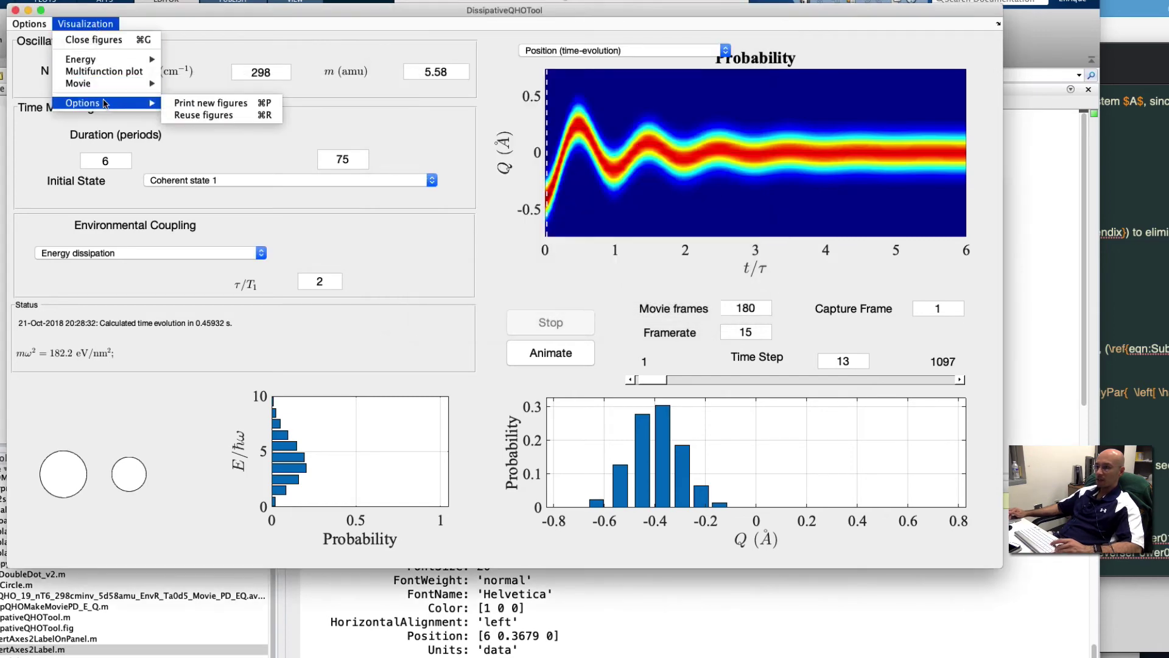
{"action": "left_click", "coordinate": [204, 117]}
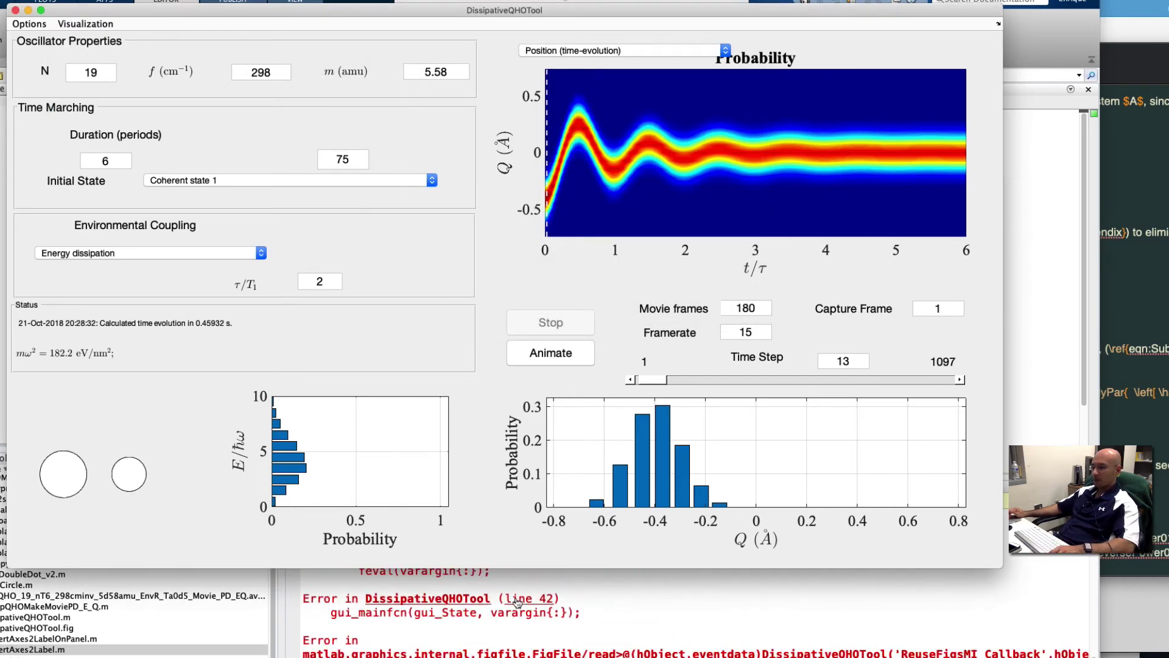